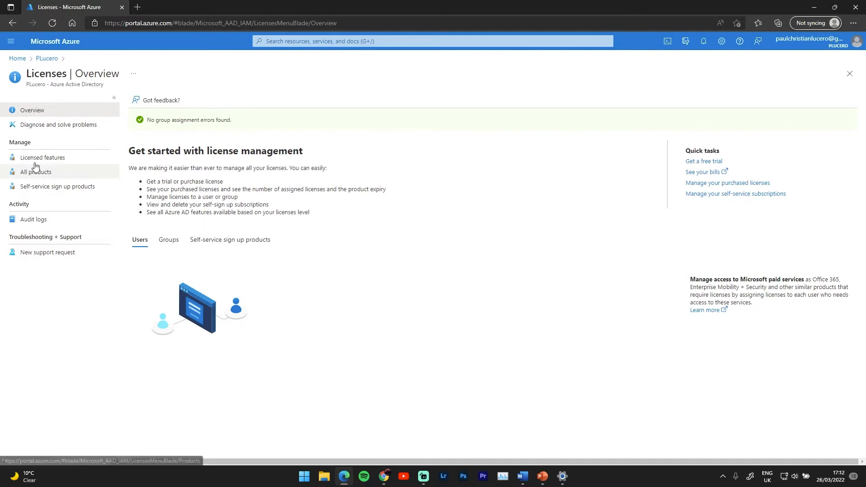
- Open the Try / Buy activation options from All products to see the available trial plans
click(34, 174)
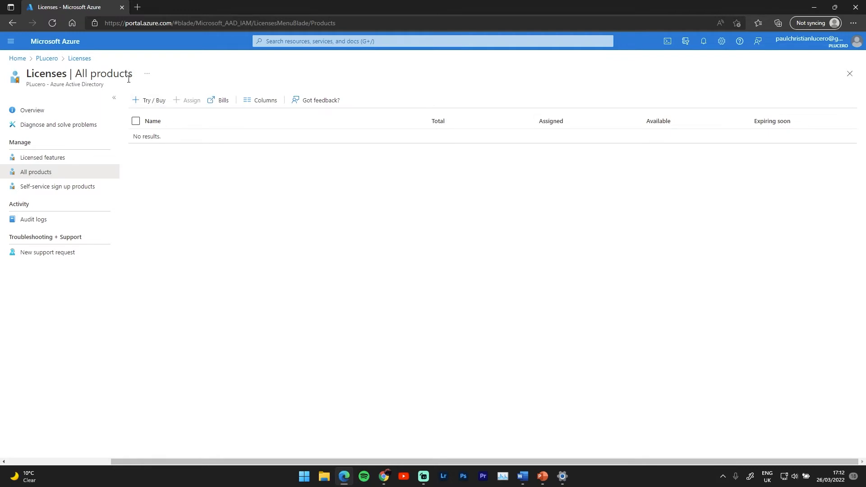
click(154, 104)
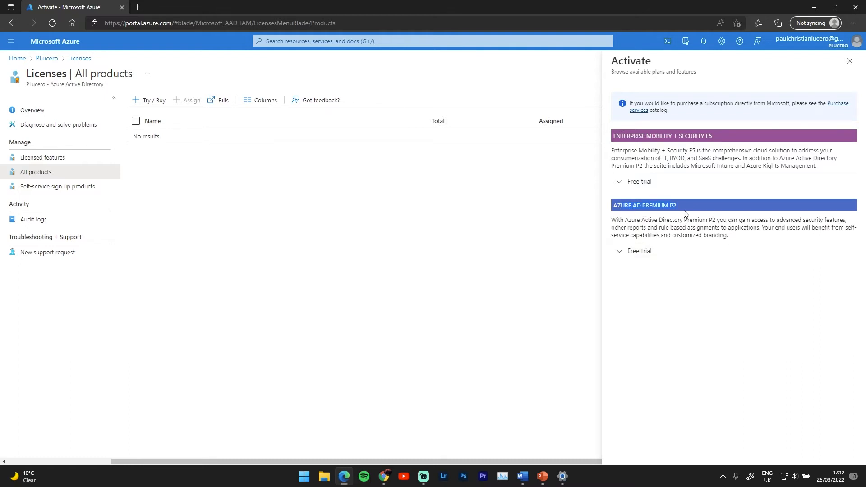
- Expand Azure AD Premium P2's free trial and review its 100-licence, 30-day terms
click(632, 250)
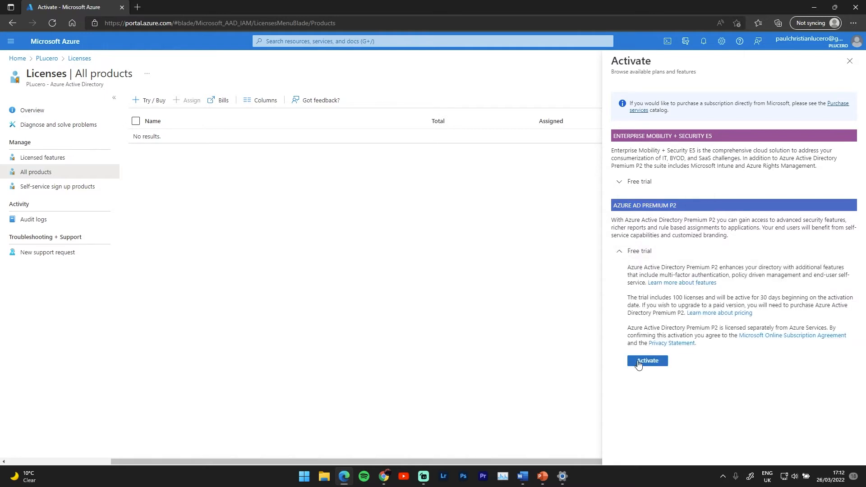
drag(631, 296, 782, 299)
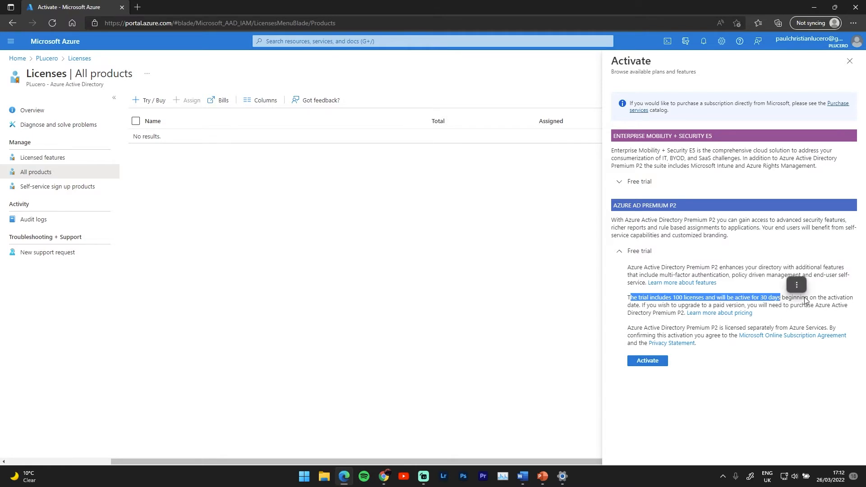
click(787, 297)
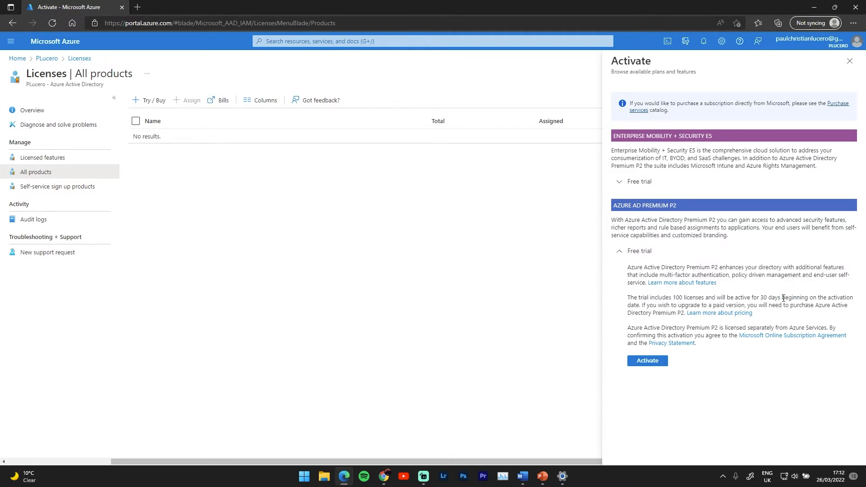
drag(784, 298, 806, 298)
drag(745, 304, 640, 308)
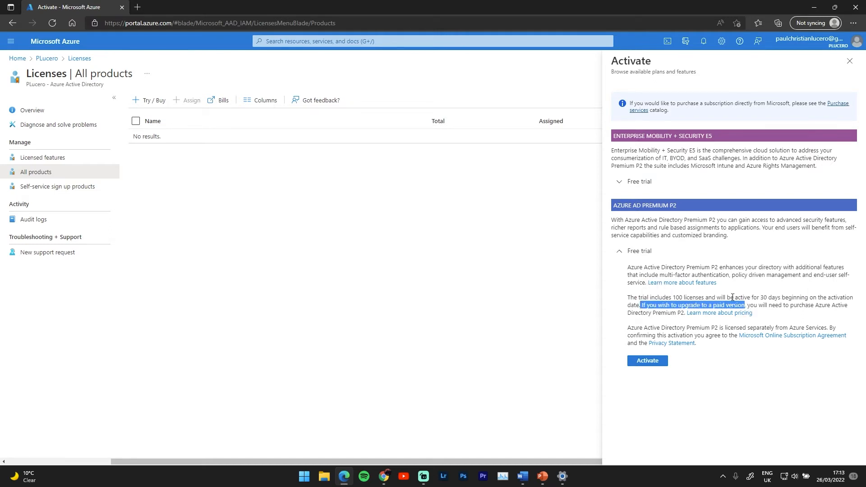
drag(642, 306, 745, 308)
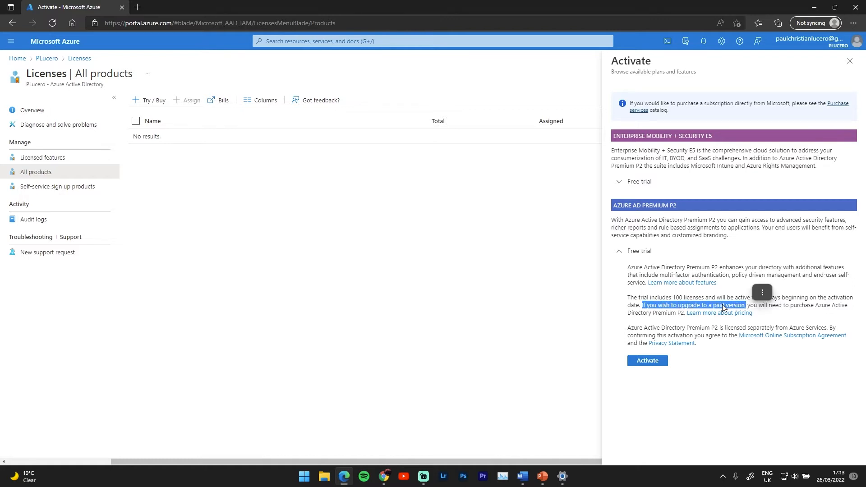
click(704, 304)
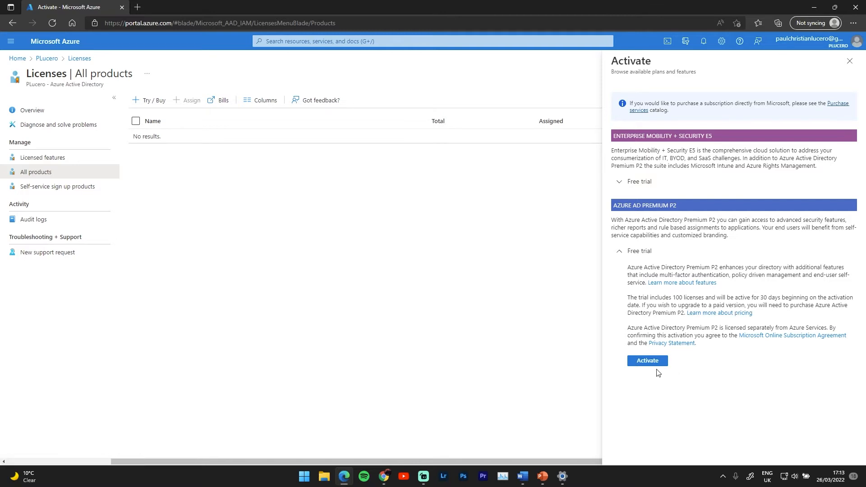
- Activate the Azure AD Premium P2 trial and return to the PLucero directory overview
click(643, 361)
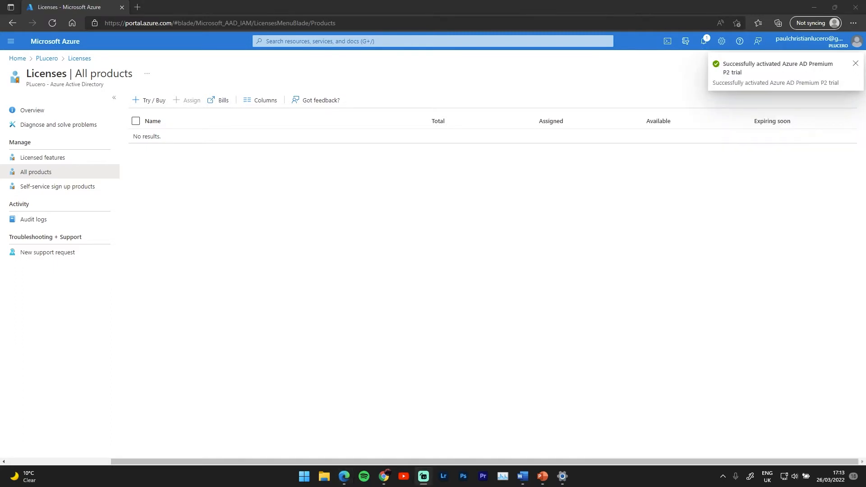
key(alt+Tab)
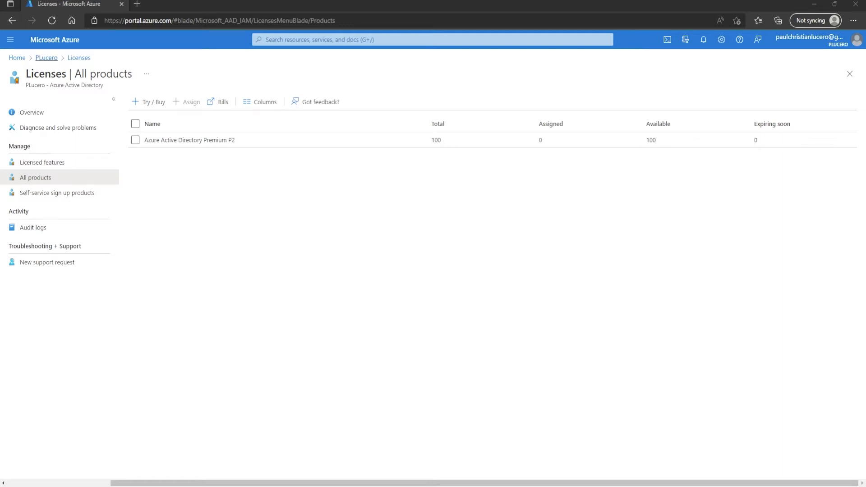
click(46, 57)
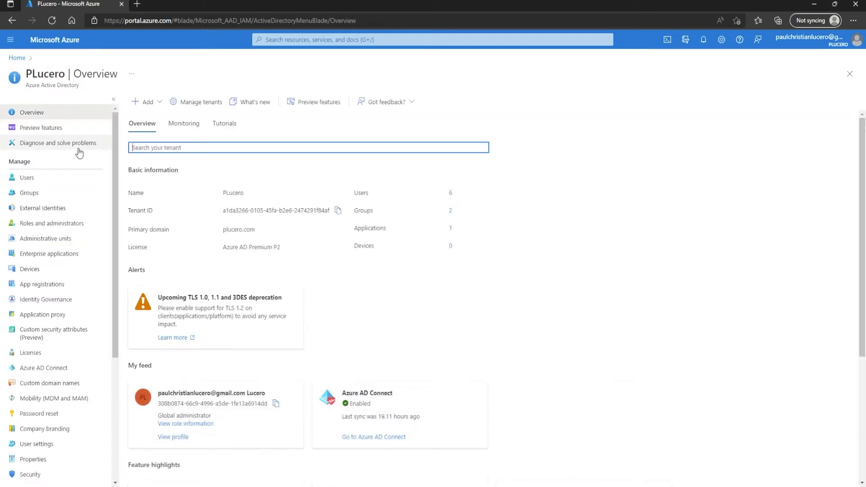
- Start a new security group named 'london office group', described as 'group for users in london'
click(36, 195)
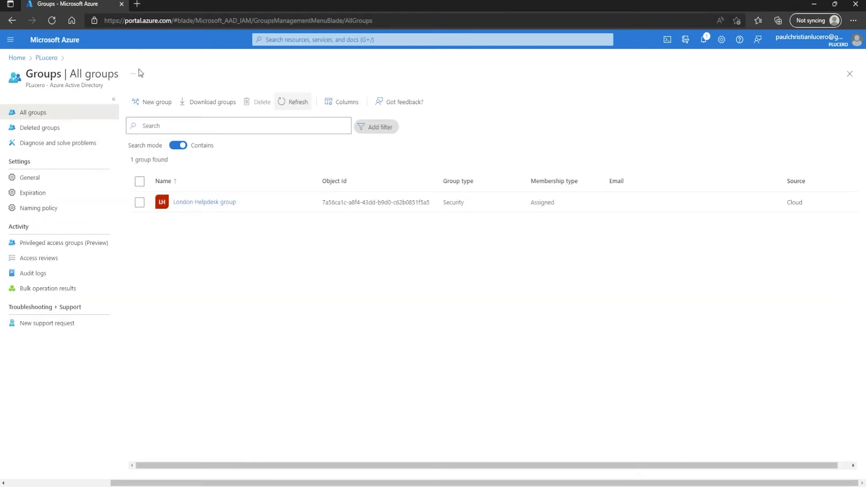
click(146, 107)
click(111, 148)
text(Io)
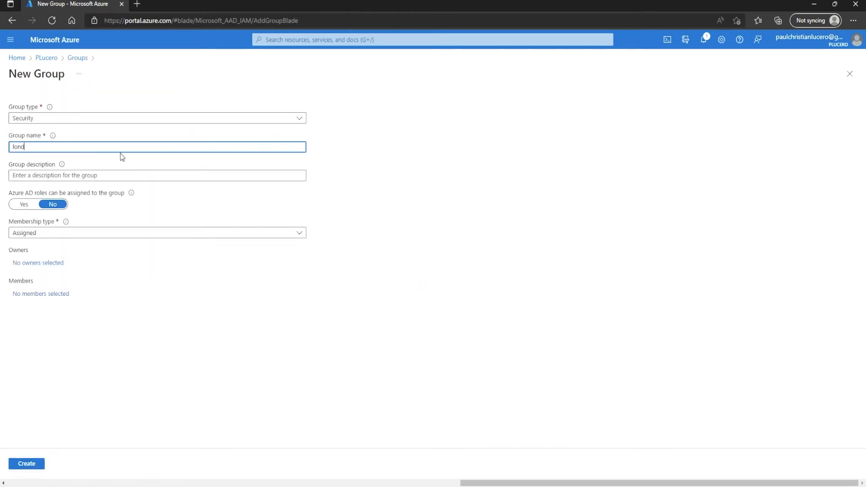
text(ndon office group)
click(121, 175)
text(t)
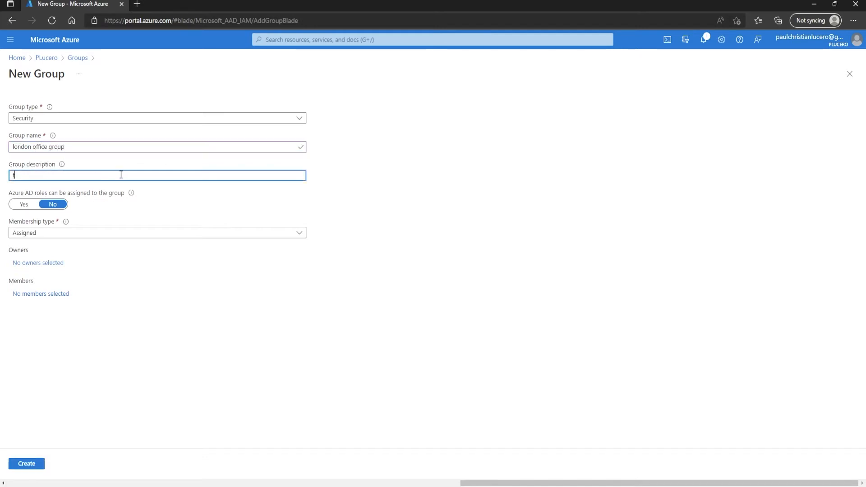
key(BackSpace)
text(group for user)
key(BackSpace)
key(BackSpace)
text(s in london)
- Set the group's membership type to Dynamic User and open the dynamic query builder
click(56, 234)
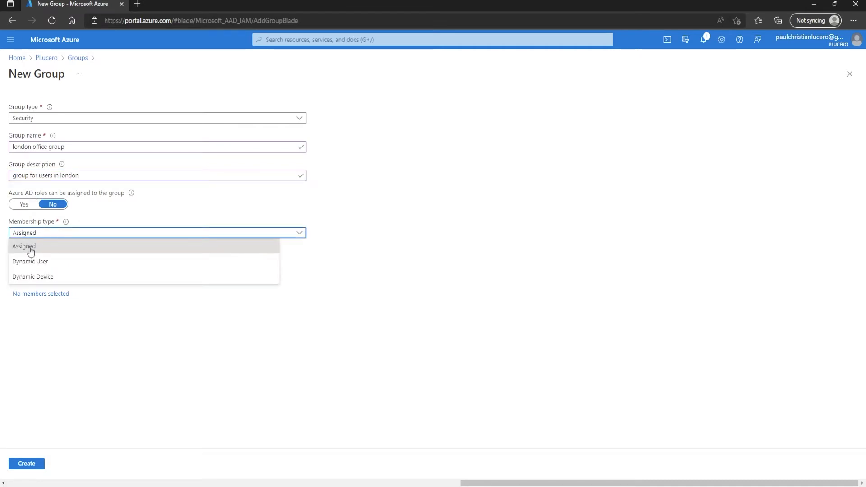
click(40, 262)
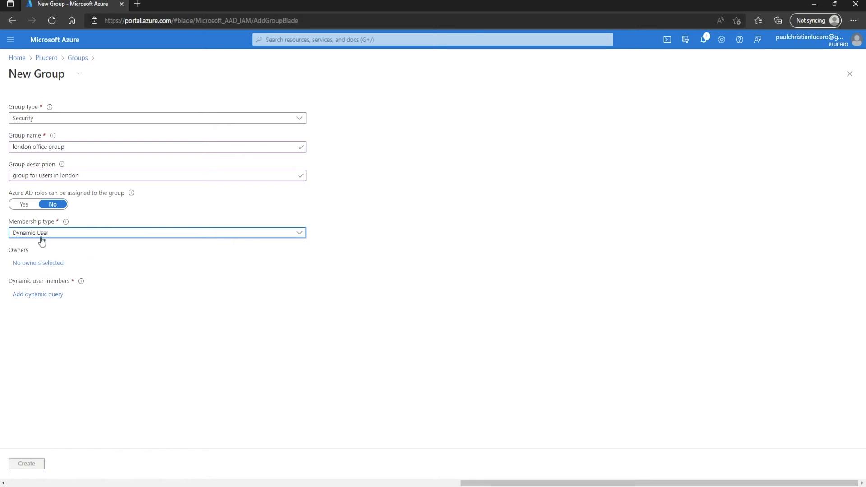
click(252, 234)
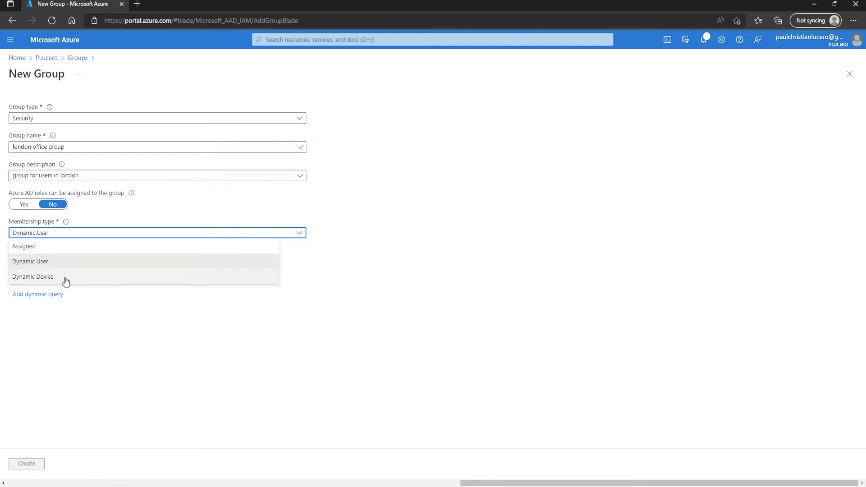
click(34, 265)
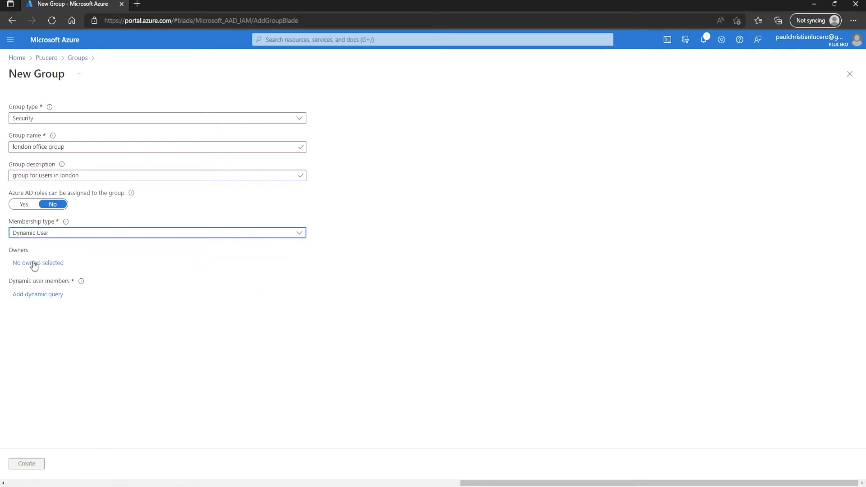
click(30, 297)
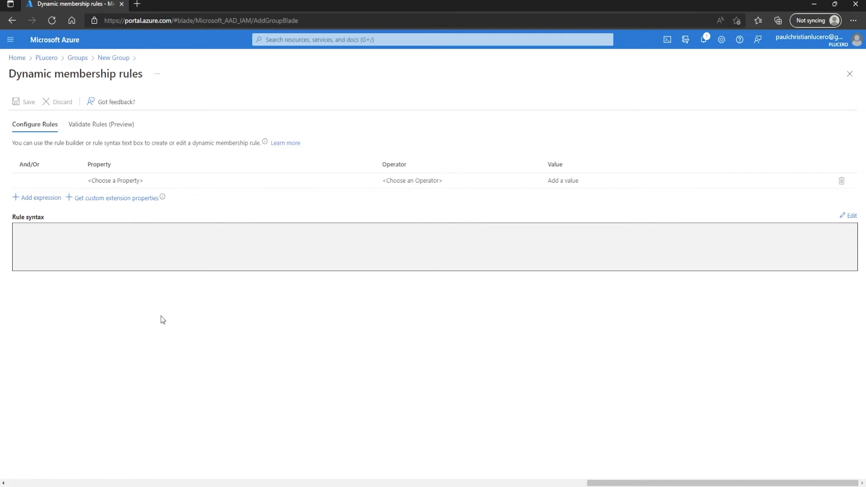
- Choose city as the property of the first membership rule expression
click(159, 183)
scroll(232, 270, down, 10)
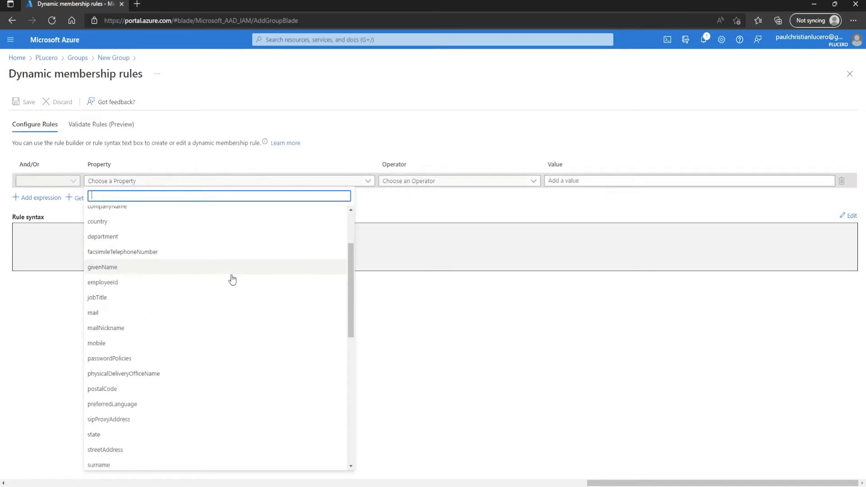
scroll(225, 418, up, 6)
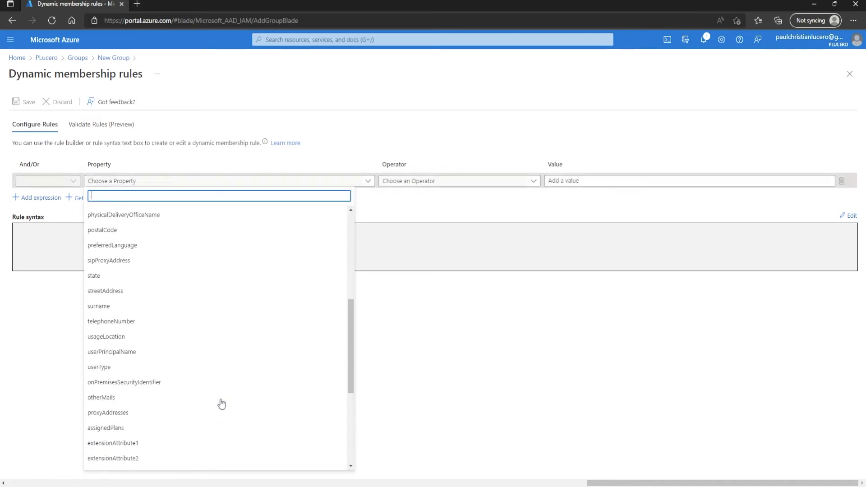
scroll(207, 290, up, 3)
scroll(180, 230, down, 10)
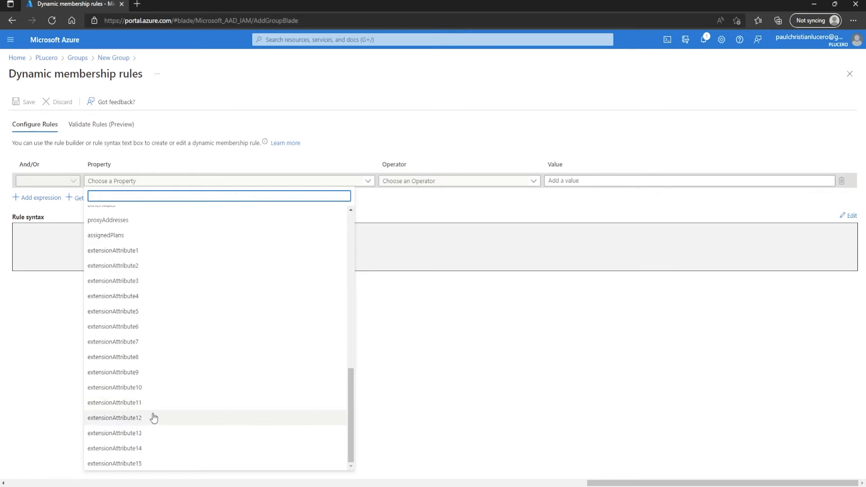
scroll(112, 370, up, 3)
scroll(111, 371, up, 5)
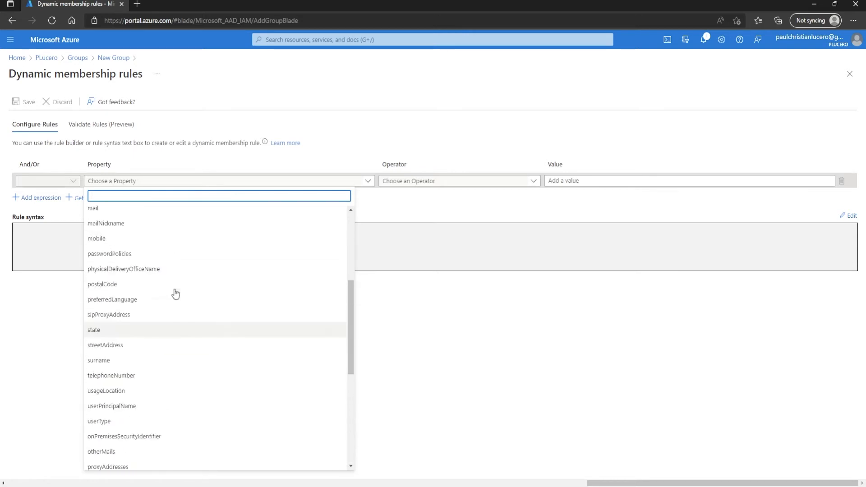
scroll(108, 267, up, 3)
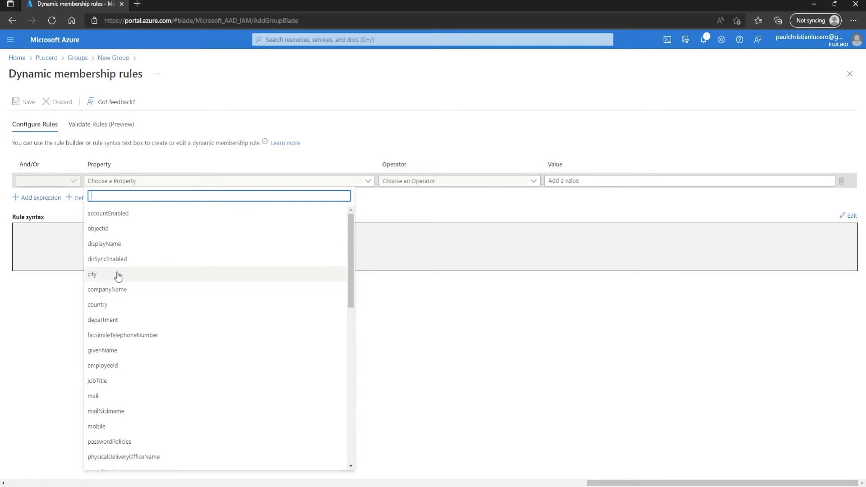
click(94, 274)
click(399, 180)
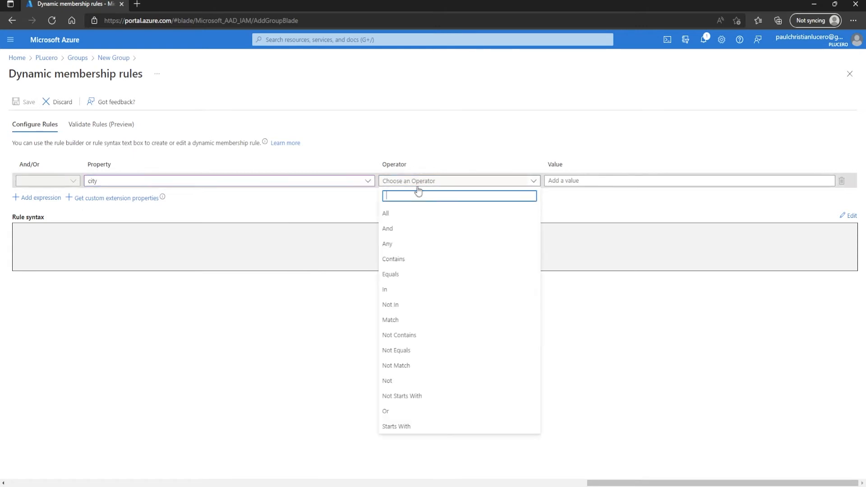
- Complete the rule as user.city contains 'london' and save it
click(401, 261)
click(595, 177)
text(london)
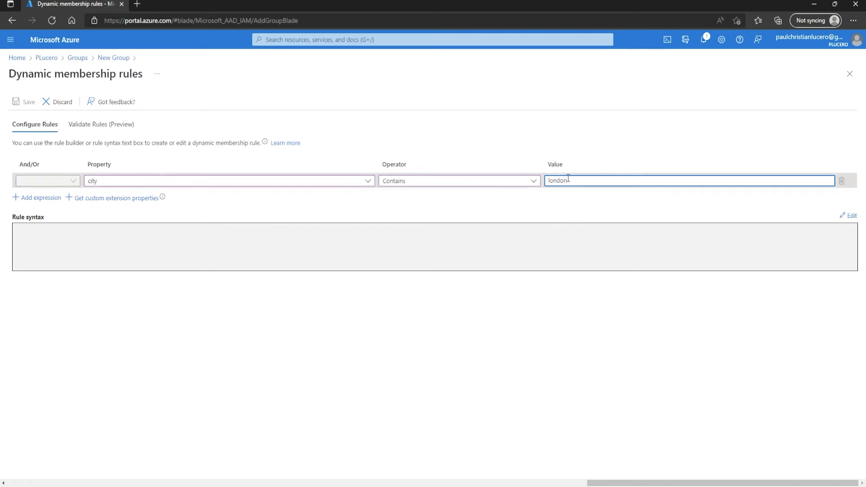
click(168, 344)
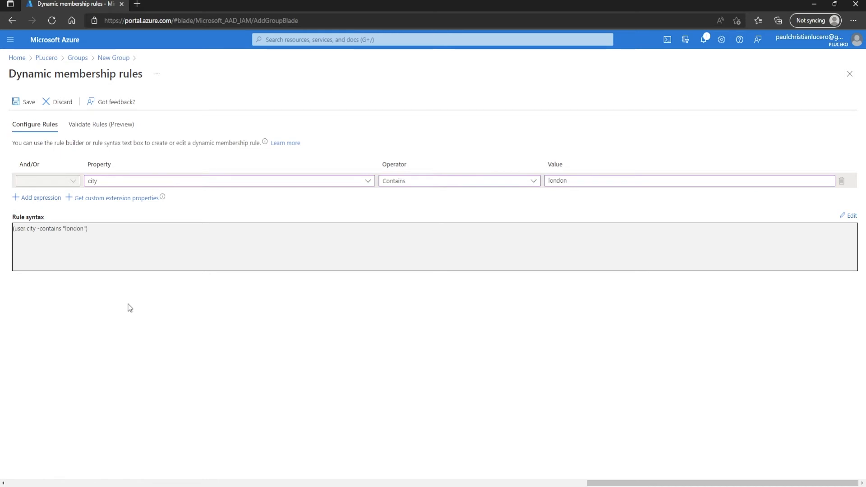
click(17, 102)
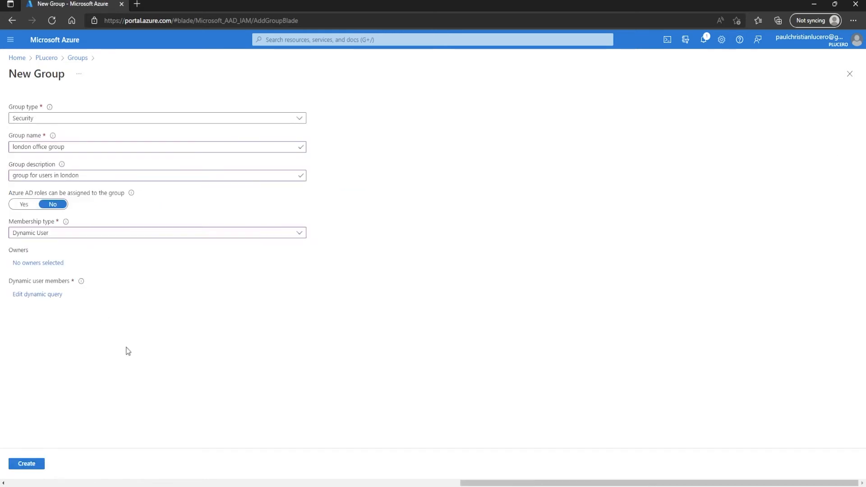
- Create the group and refresh All groups until 'london office group' appears
click(24, 466)
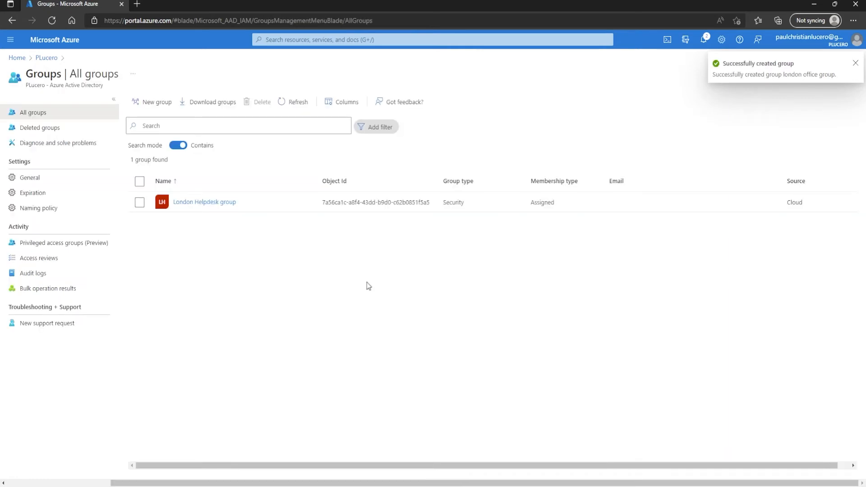
click(293, 104)
click(296, 104)
click(292, 107)
click(292, 107)
click(292, 106)
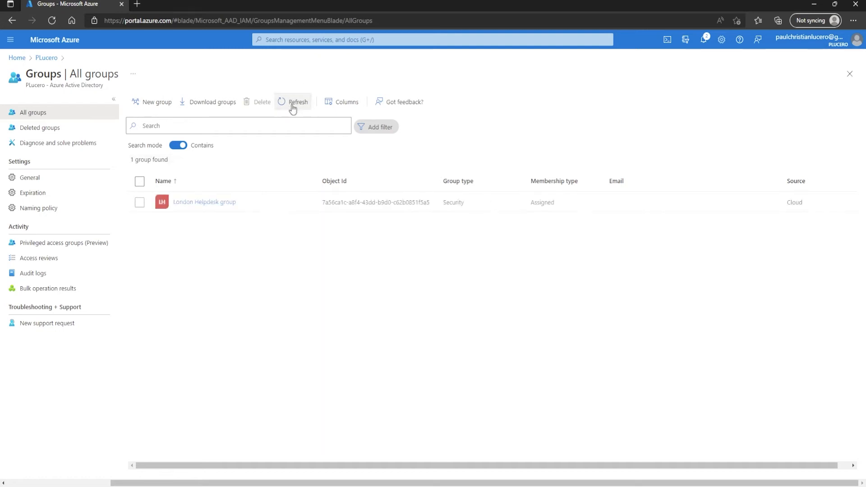
click(294, 107)
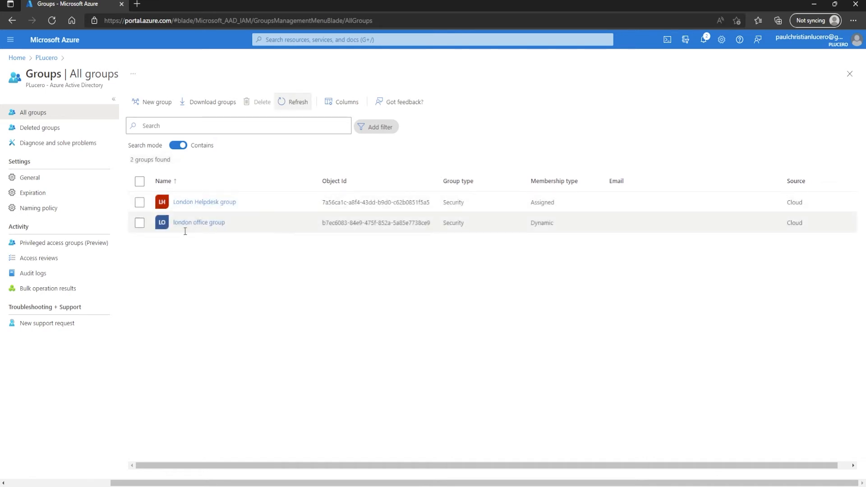
- Check london office group's Members page, which has no members yet, then return to the directory overview
click(210, 224)
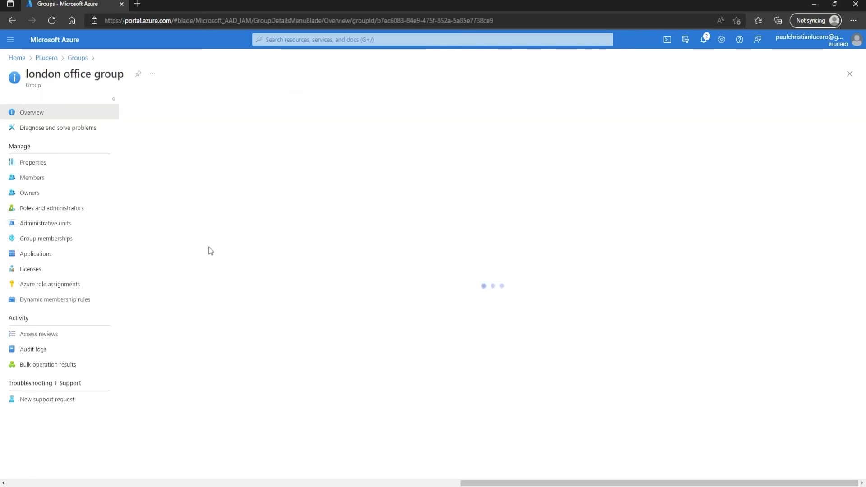
click(38, 177)
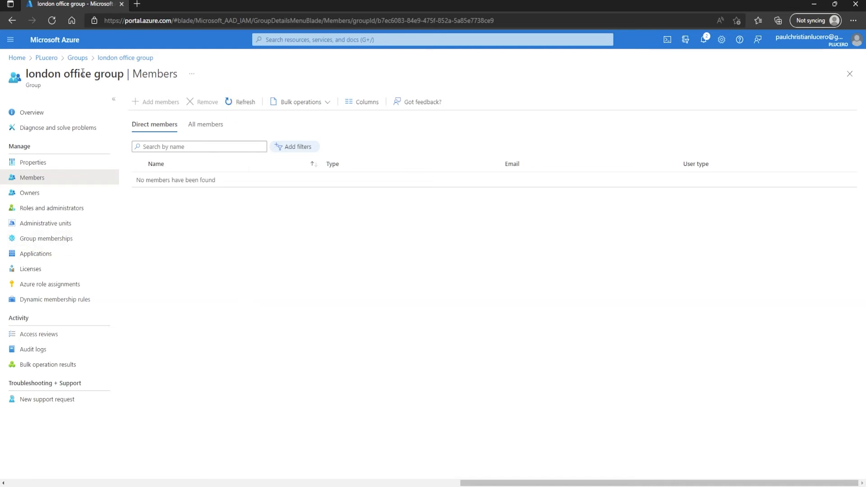
click(46, 58)
- Open the first user's profile and confirm their City is London
click(28, 179)
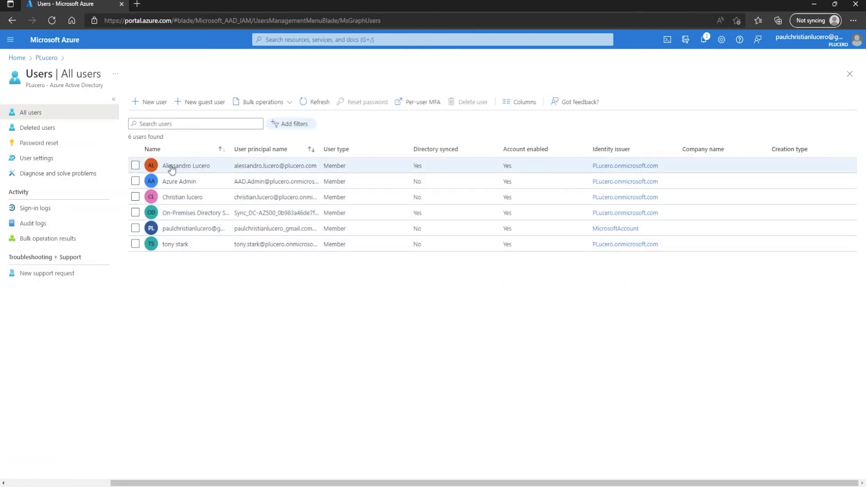
click(183, 169)
scroll(219, 261, down, 5)
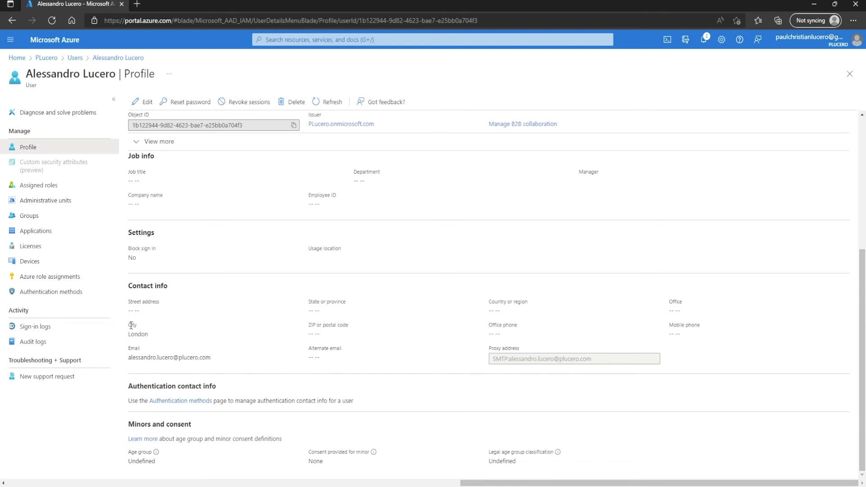
triple_click(141, 337)
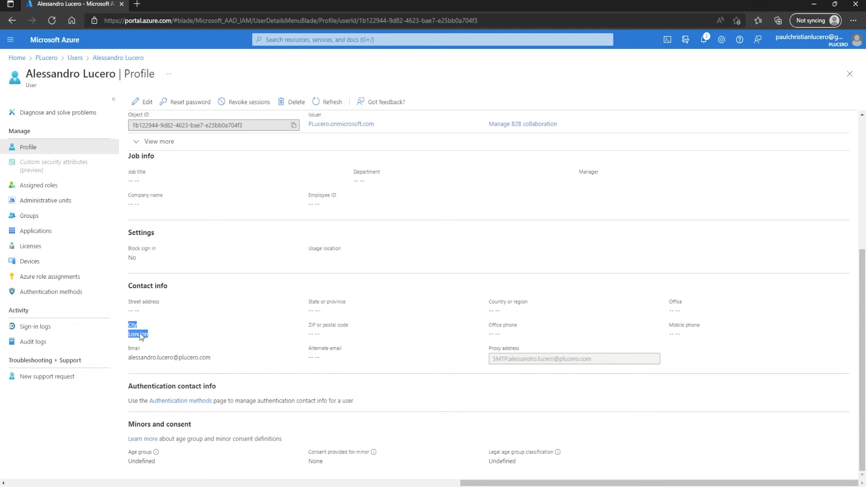
click(140, 334)
scroll(183, 170, up, 5)
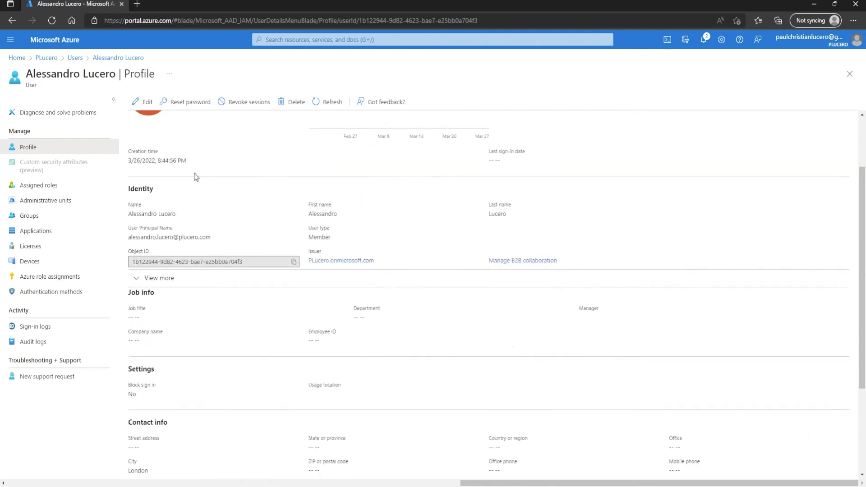
- Open the third listed user's profile and check its empty City field
click(75, 57)
click(195, 197)
scroll(228, 282, down, 4)
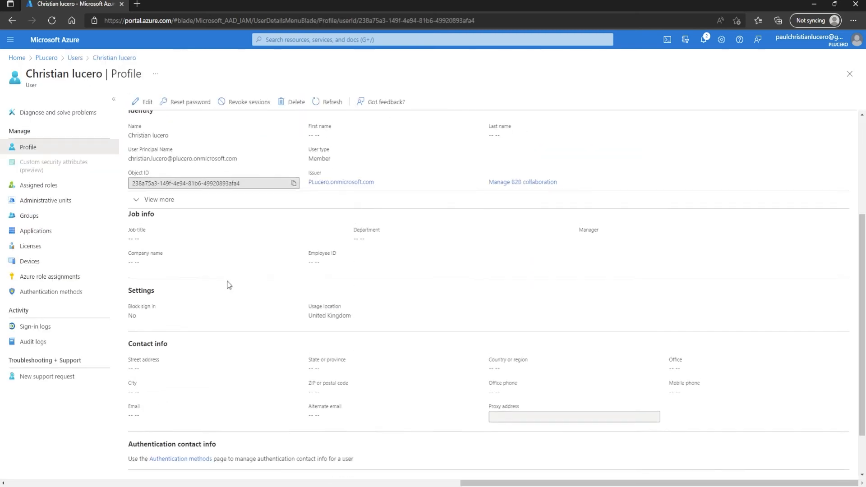
scroll(153, 361, up, 1)
scroll(160, 316, up, 5)
- Change the second user's City to 'London city', save the profile, and return to All users
click(144, 101)
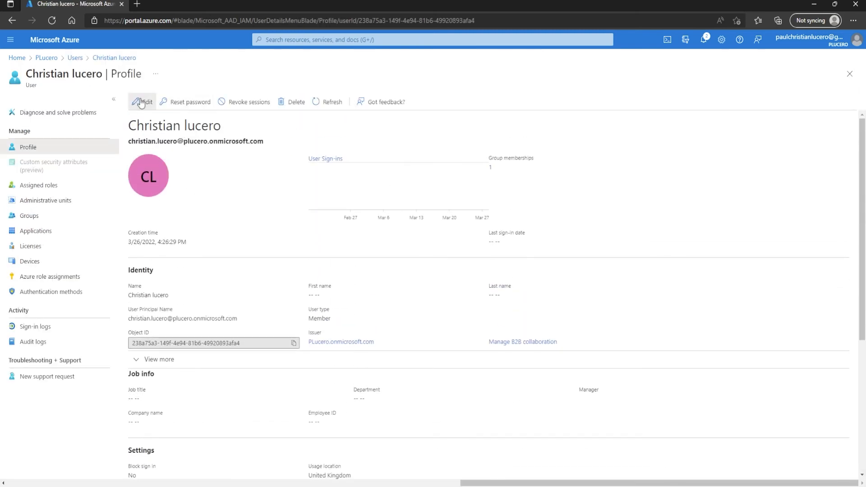
scroll(210, 262, down, 5)
click(160, 333)
text(Loin)
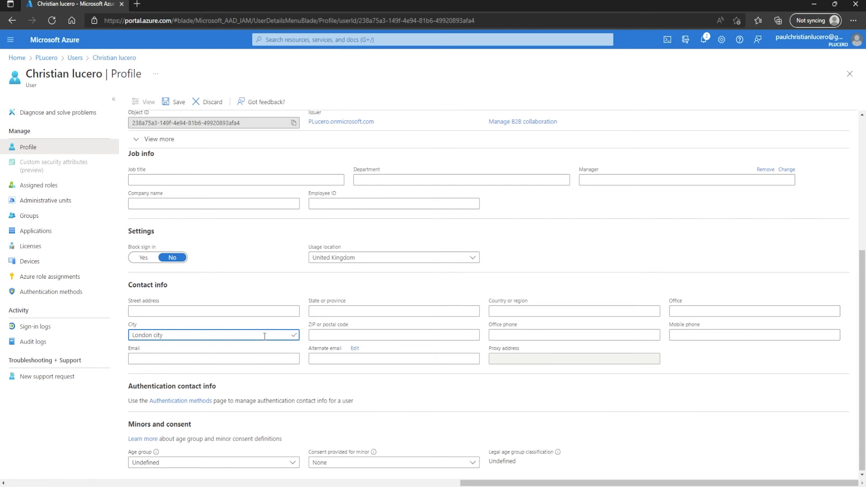
drag(153, 335, 126, 337)
click(143, 332)
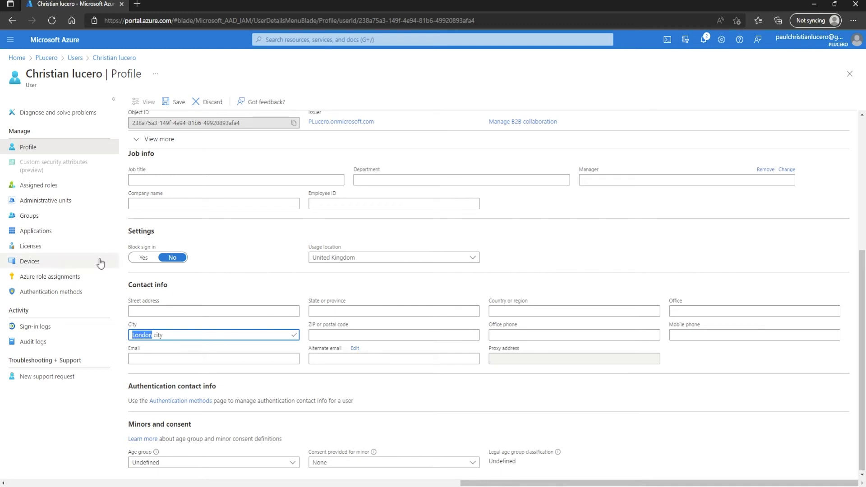
click(175, 101)
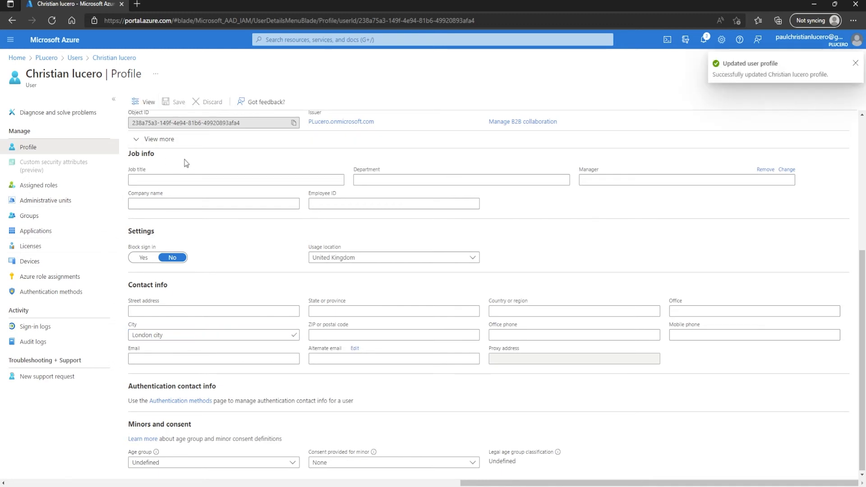
click(75, 58)
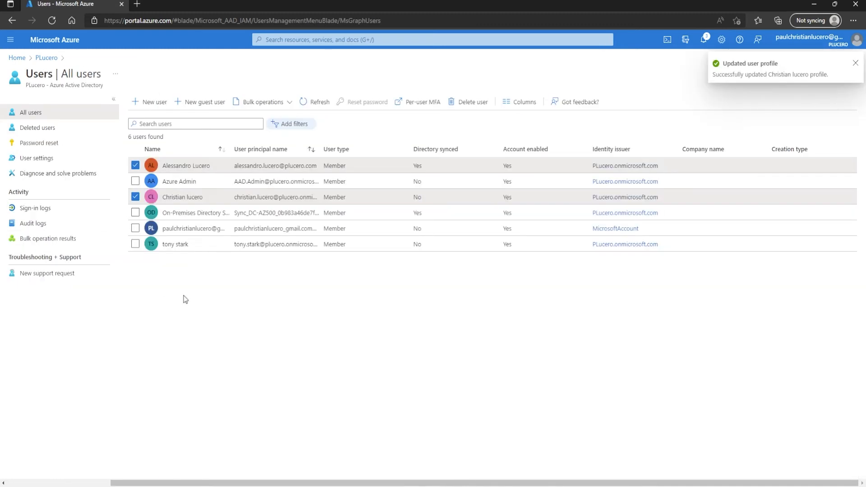
- Set the last listed user's City to 'New york' and save the profile
click(173, 244)
scroll(224, 319, down, 5)
scroll(155, 155, up, 5)
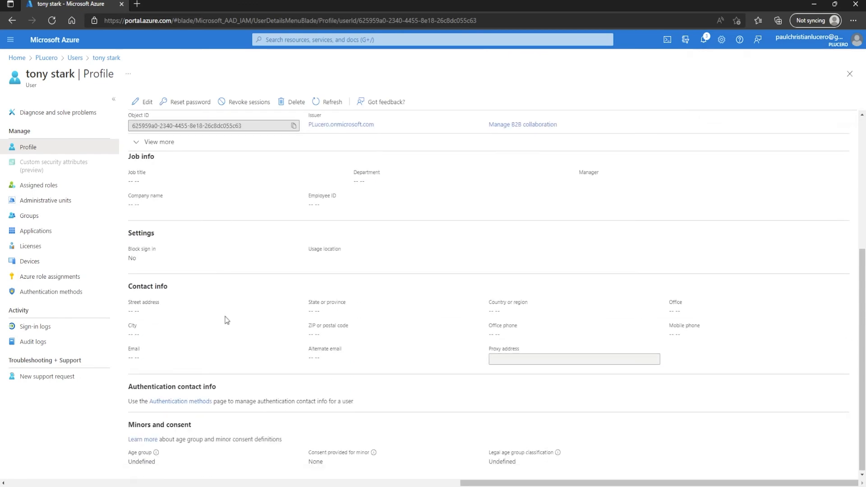
click(146, 103)
scroll(199, 332, down, 5)
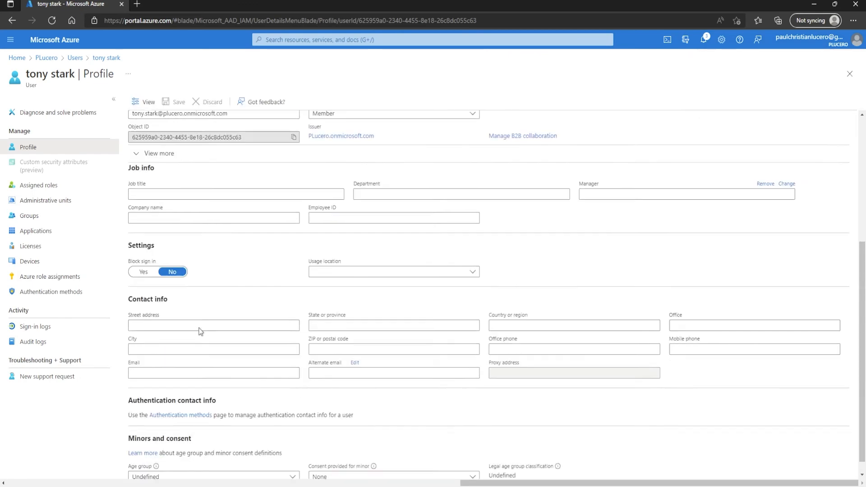
click(157, 334)
text(New york)
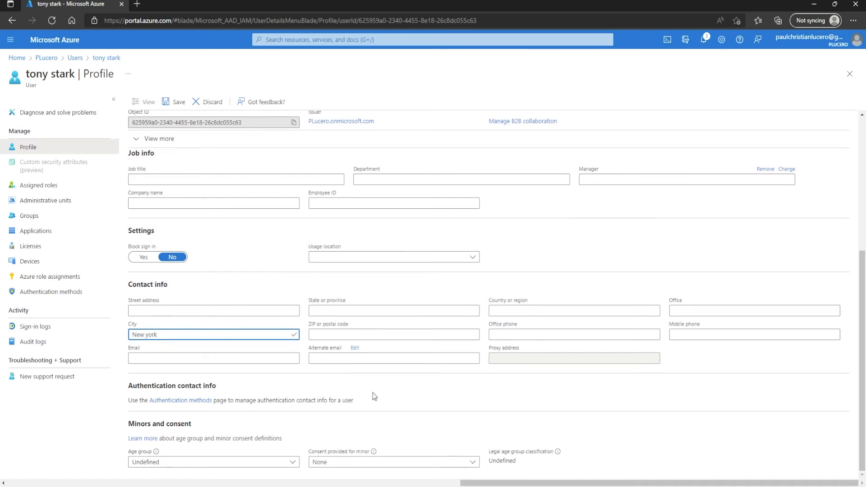
scroll(374, 400, up, 5)
click(175, 101)
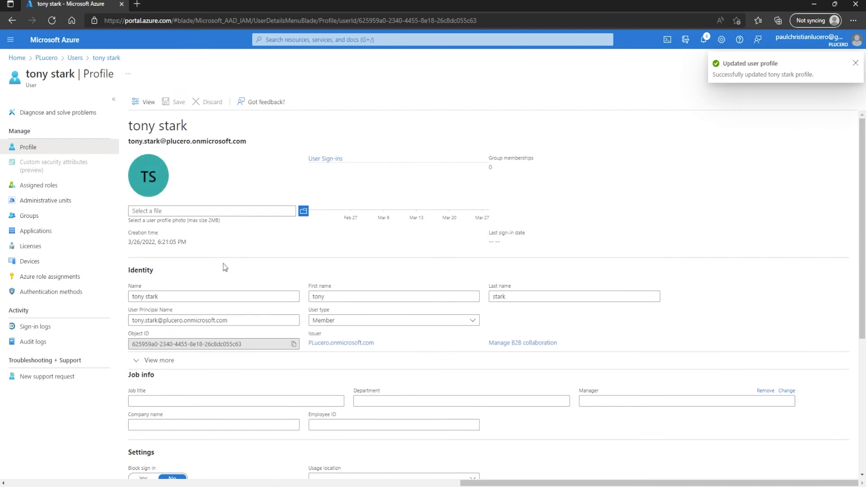
- Go from the directory overview to Groups and open the london office group
click(55, 57)
click(39, 192)
click(188, 222)
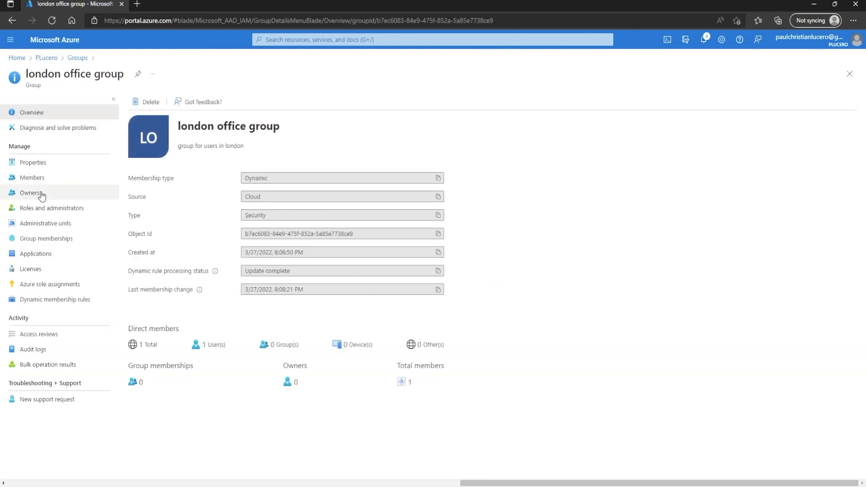
- Show the london office group's Direct members list with its two London users
click(39, 178)
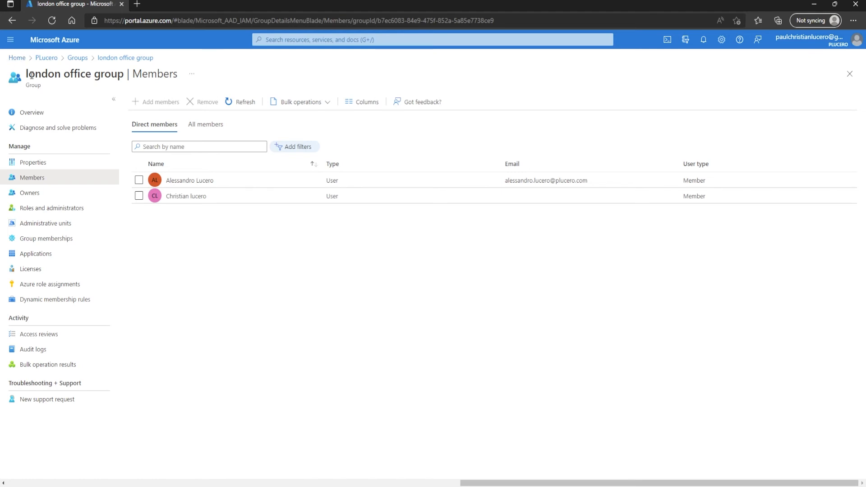
drag(122, 72, 25, 74)
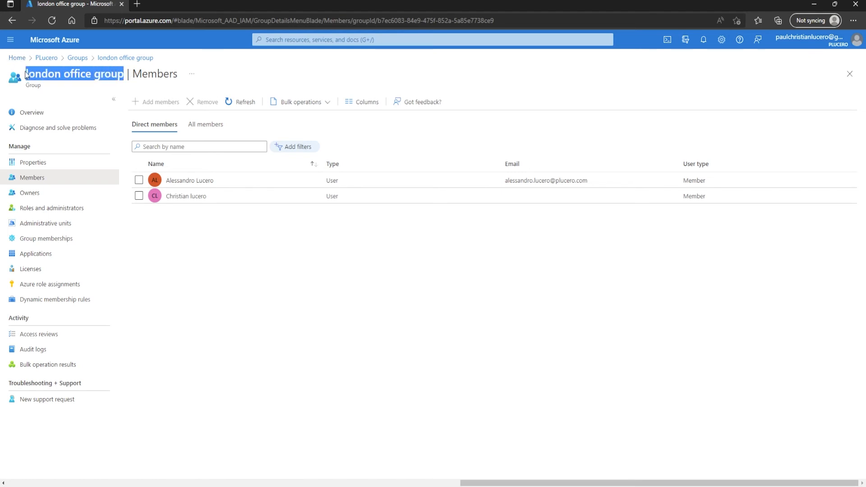
click(218, 245)
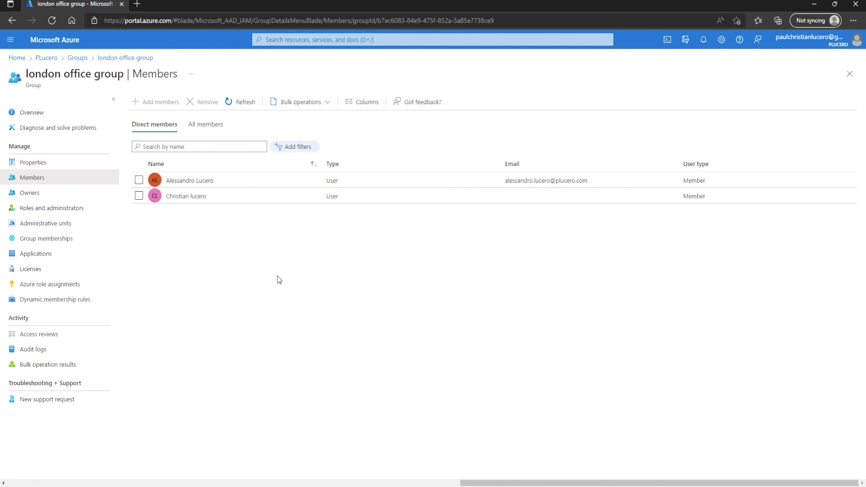
- Go from the PLucero directory overview to All users and open the New guest user invitation form
click(42, 58)
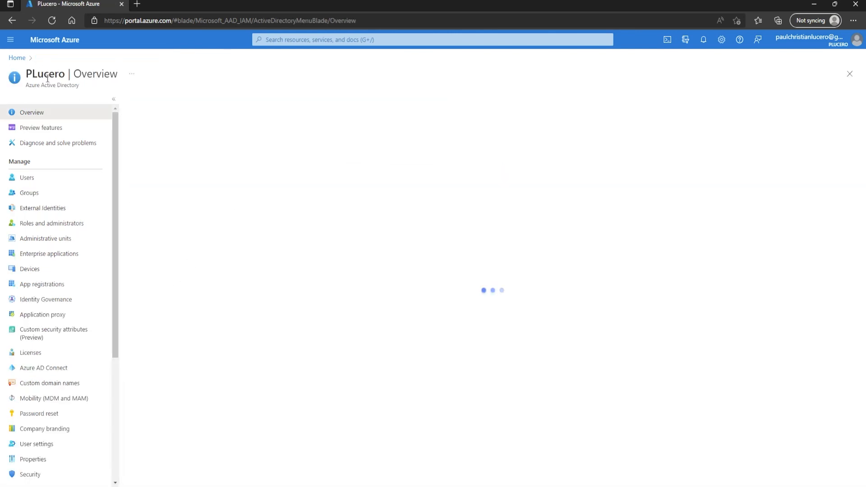
click(28, 179)
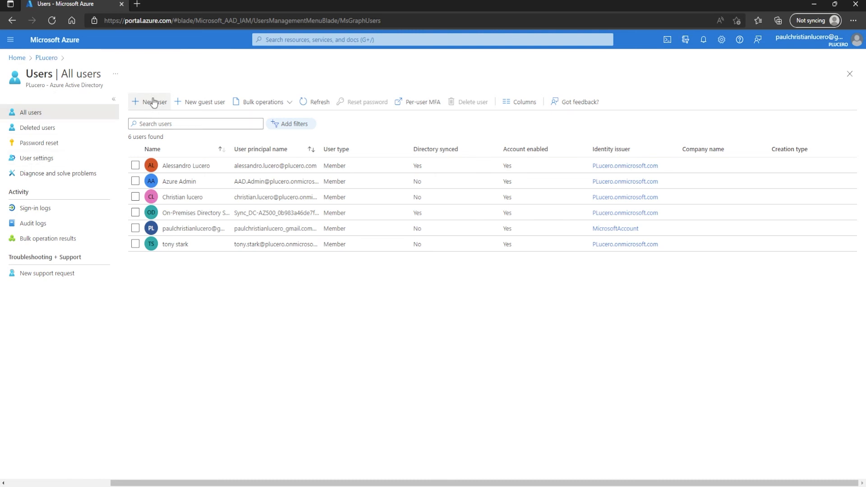
click(139, 109)
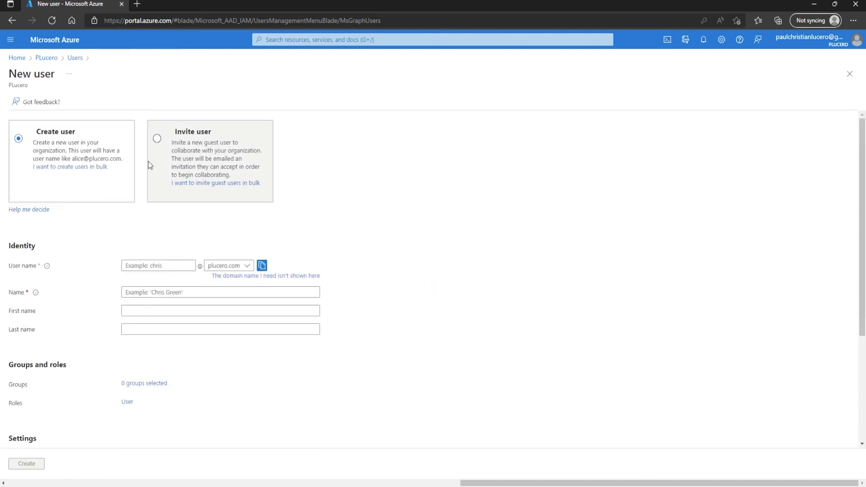
click(75, 58)
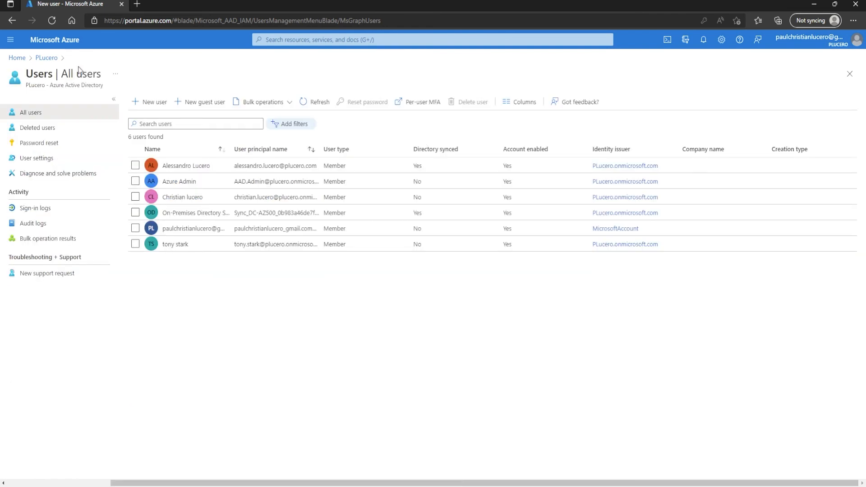
click(199, 103)
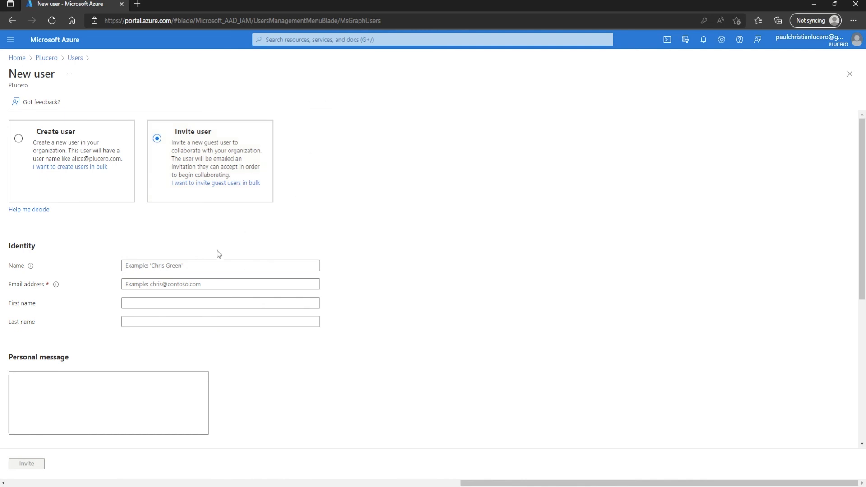
- Enter the guest's full name in the Name field, replacing the mistaken e-mail entry
click(201, 266)
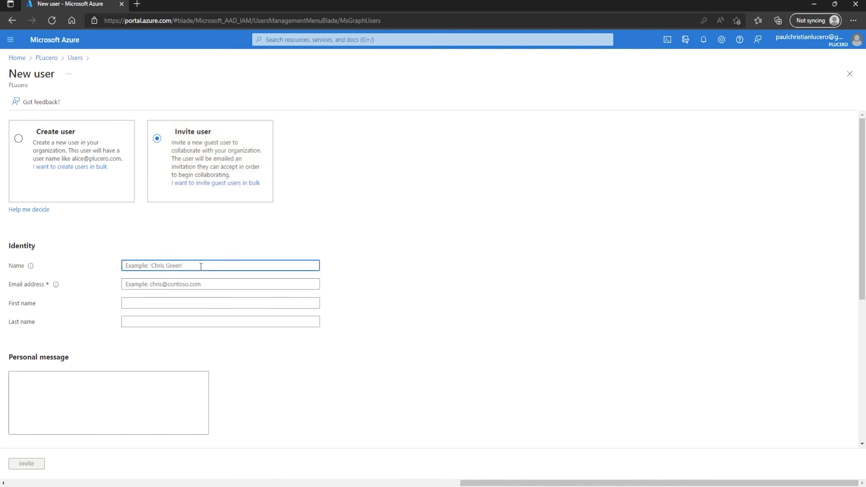
text(paul.lucero@test.com)
key(Tab)
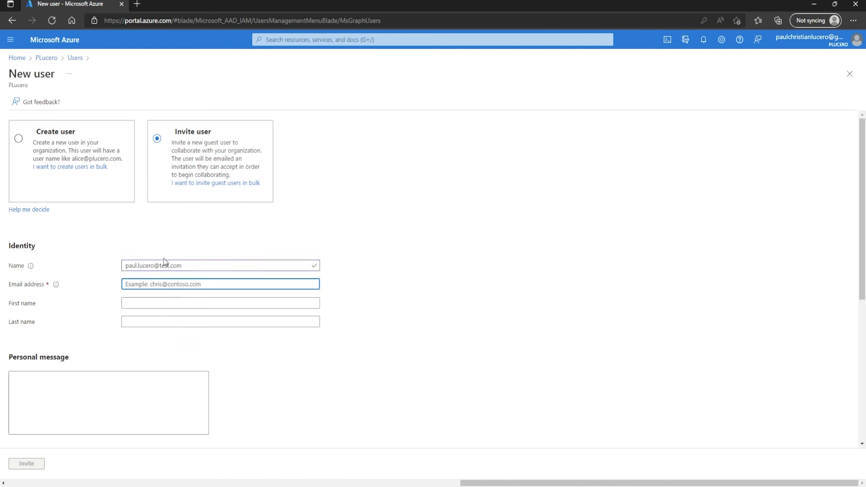
drag(185, 266, 116, 265)
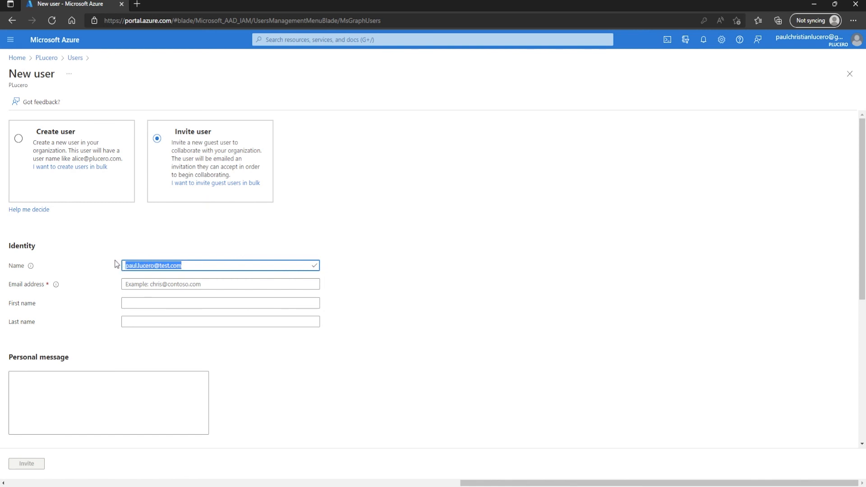
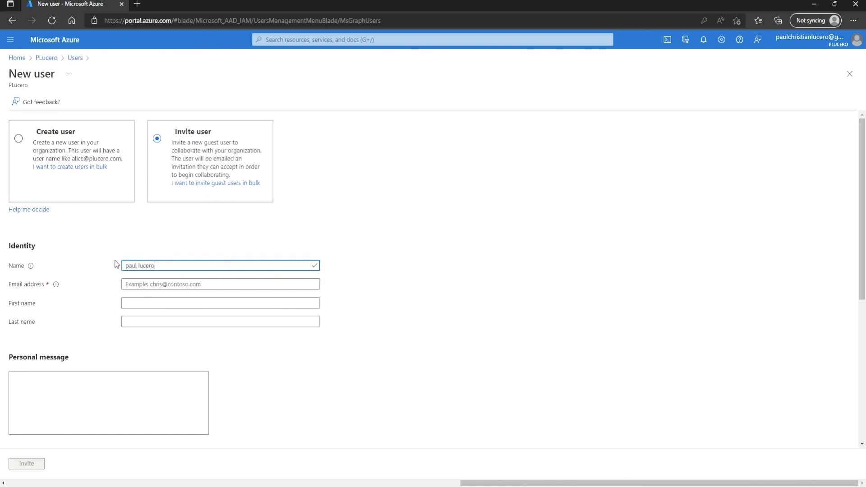
- Fill in the guest's e-mail address in the Email address field
click(143, 285)
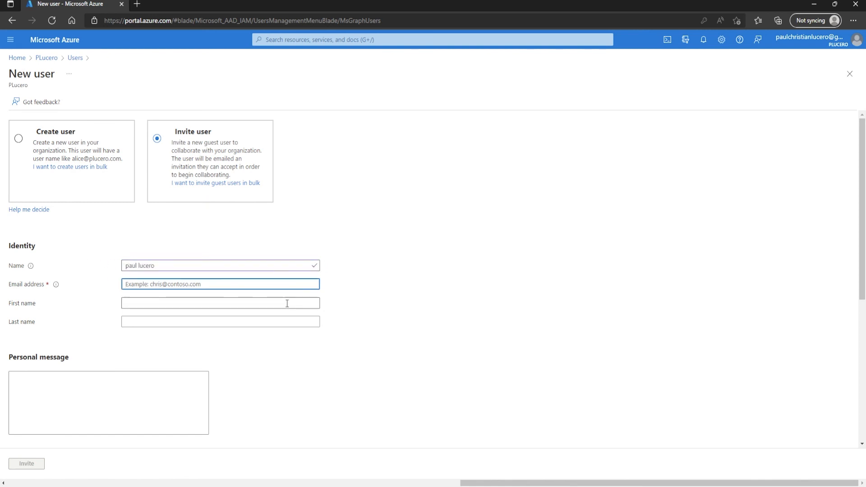
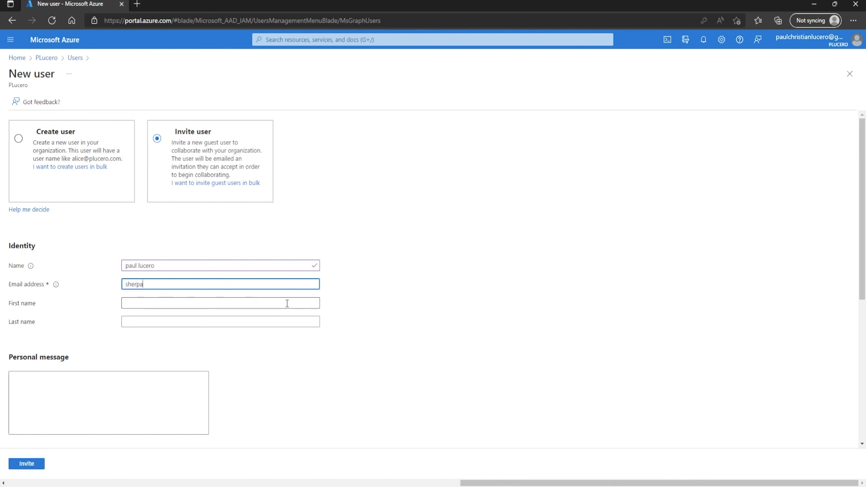
click(383, 277)
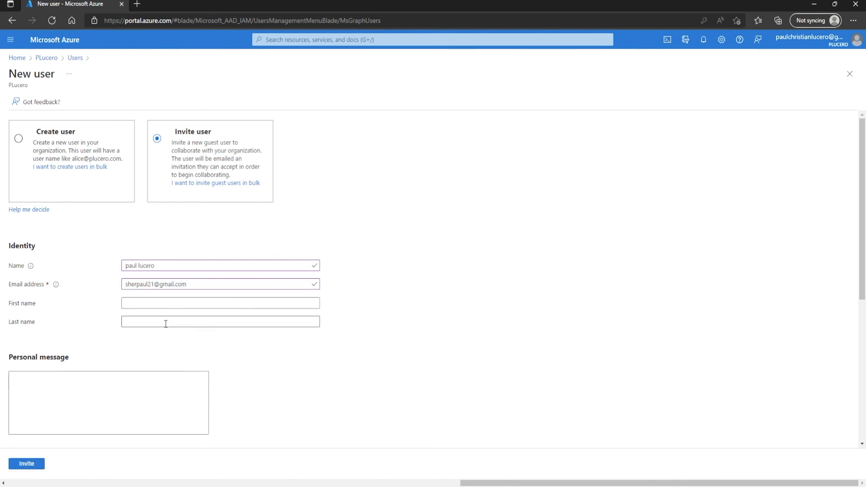